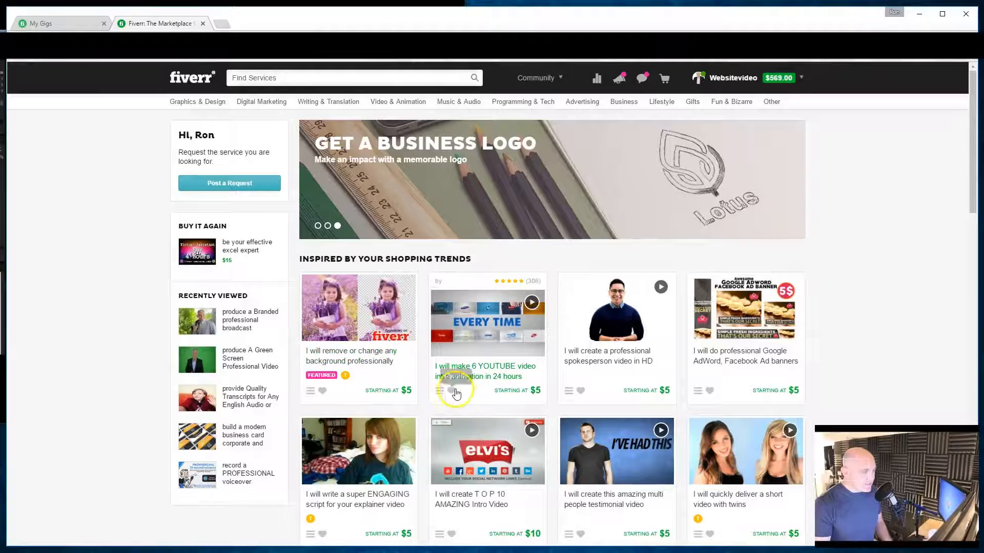
# - Open the gig "create a professional SPOKESPERSON video" for editing from the seller's My Gigs list
pyautogui.click(747, 70)
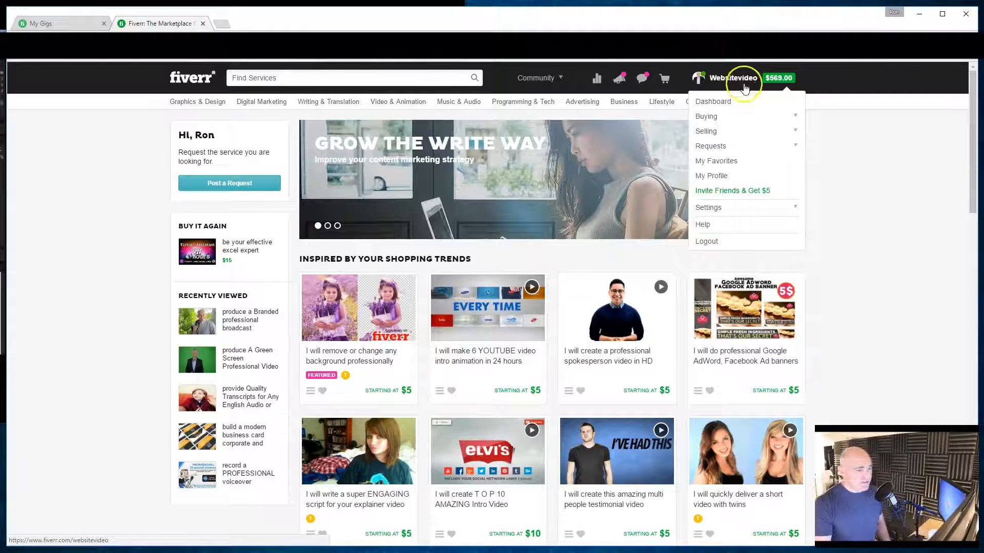
pyautogui.click(715, 132)
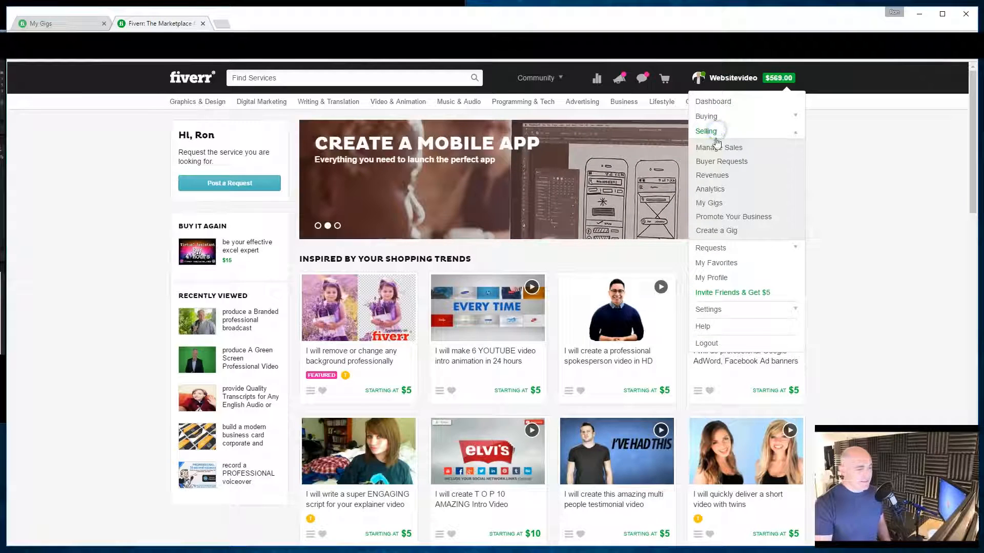
pyautogui.click(716, 204)
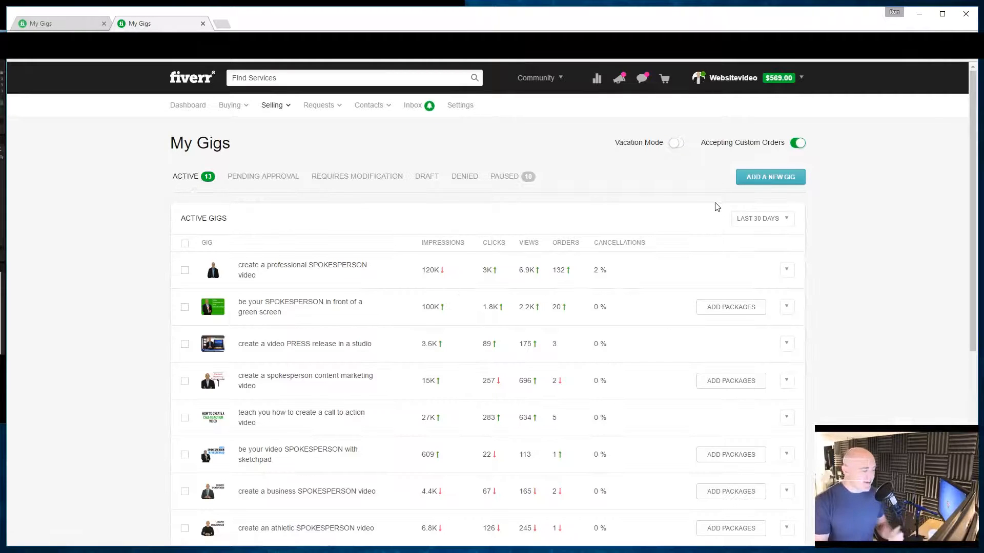
pyautogui.click(785, 271)
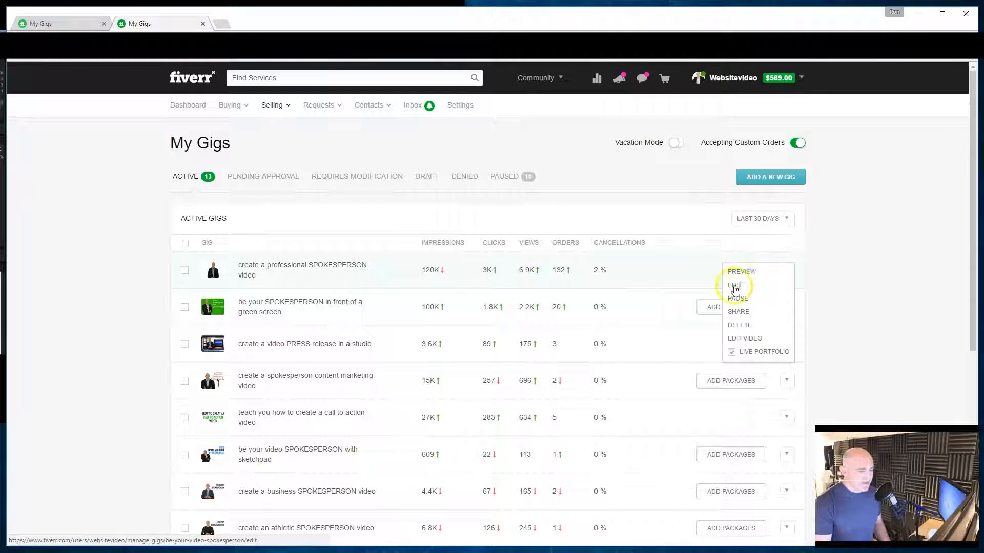
pyautogui.click(734, 286)
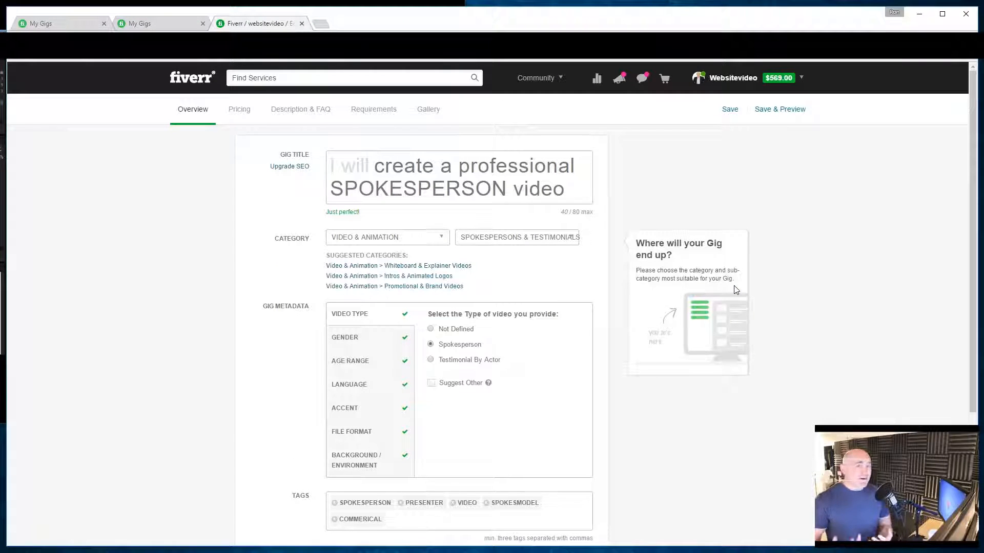
# - Go to the gig's Description & FAQ section and open the answer to "What is your full commercial?" for editing
pyautogui.click(447, 224)
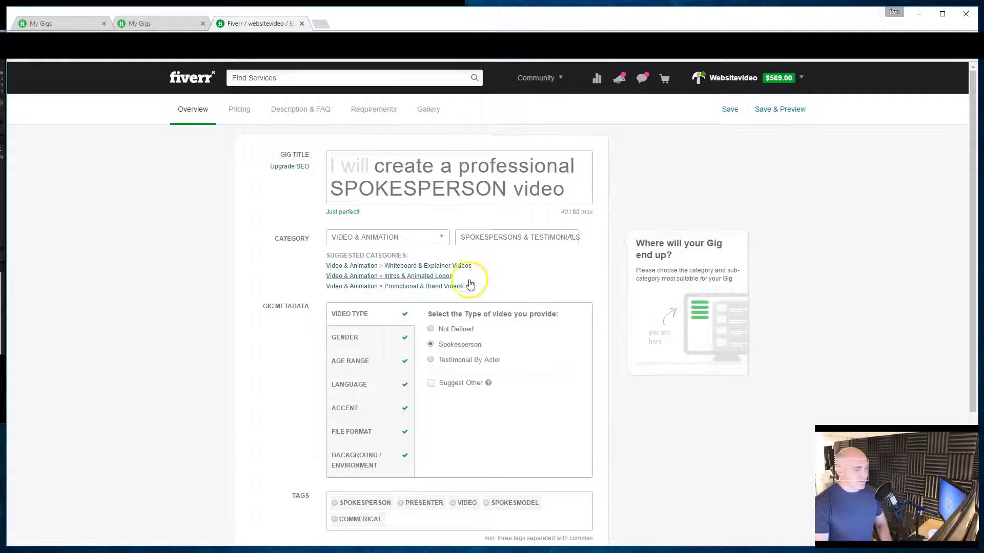
pyautogui.click(310, 110)
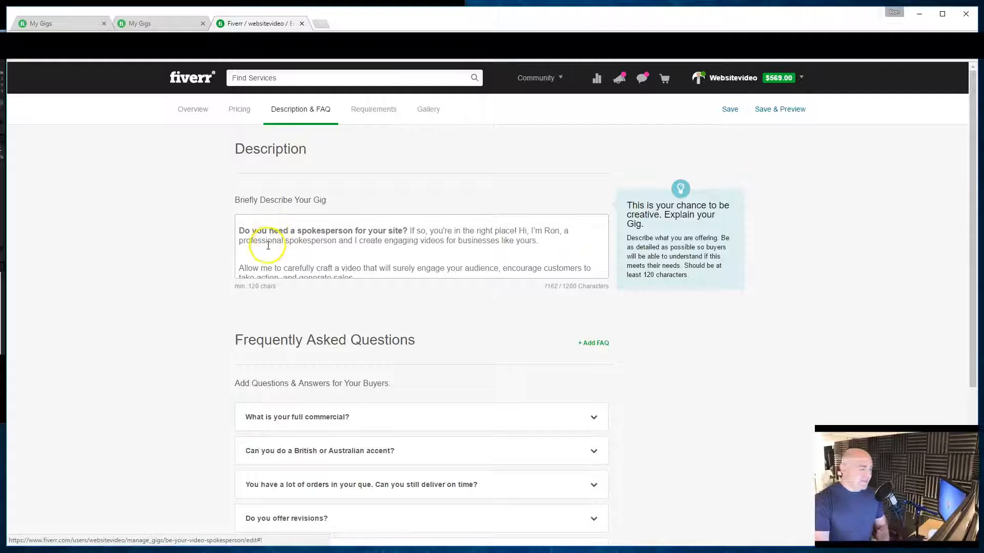
pyautogui.scroll(-3, 259, 256)
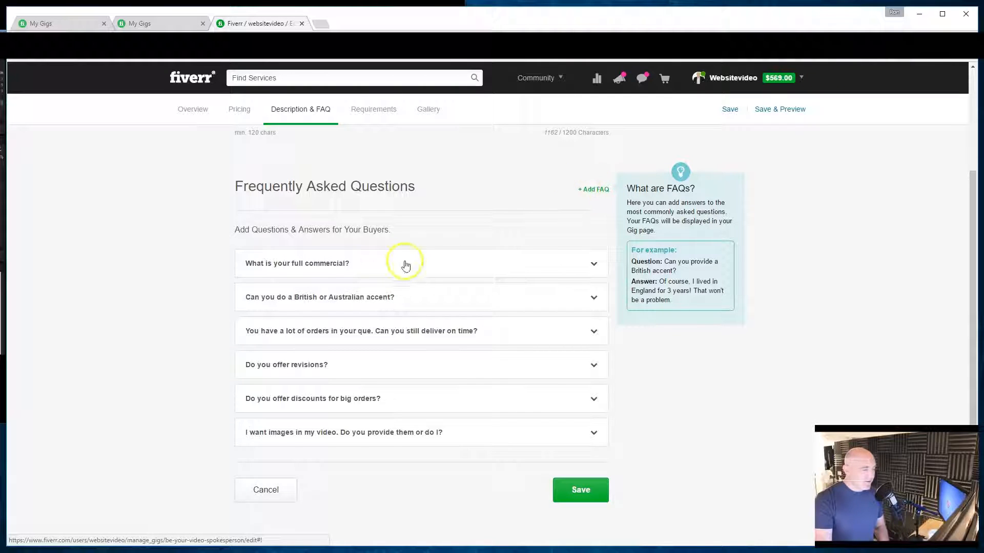
pyautogui.click(340, 264)
pyautogui.rightClick(341, 264)
pyautogui.click(312, 273)
pyautogui.click(312, 274)
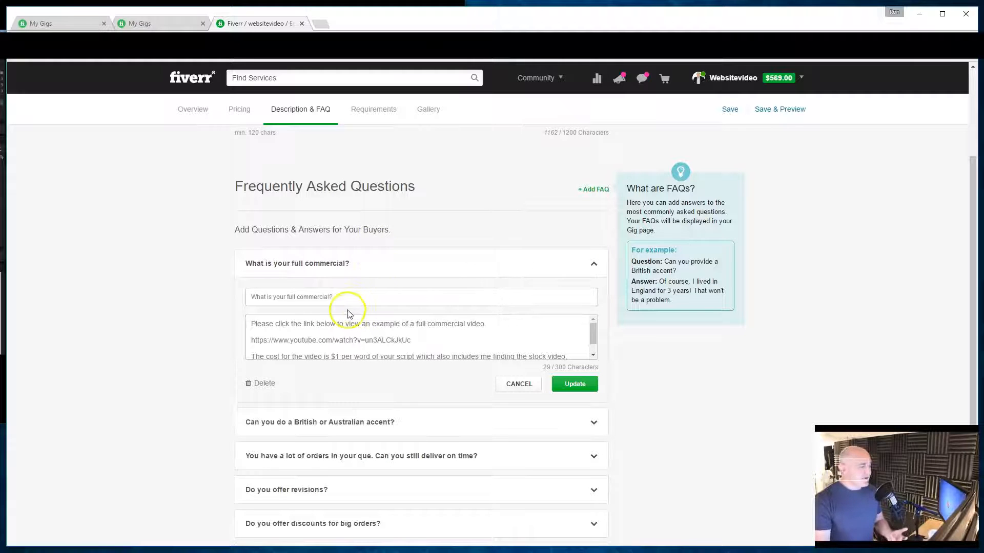
pyautogui.click(314, 332)
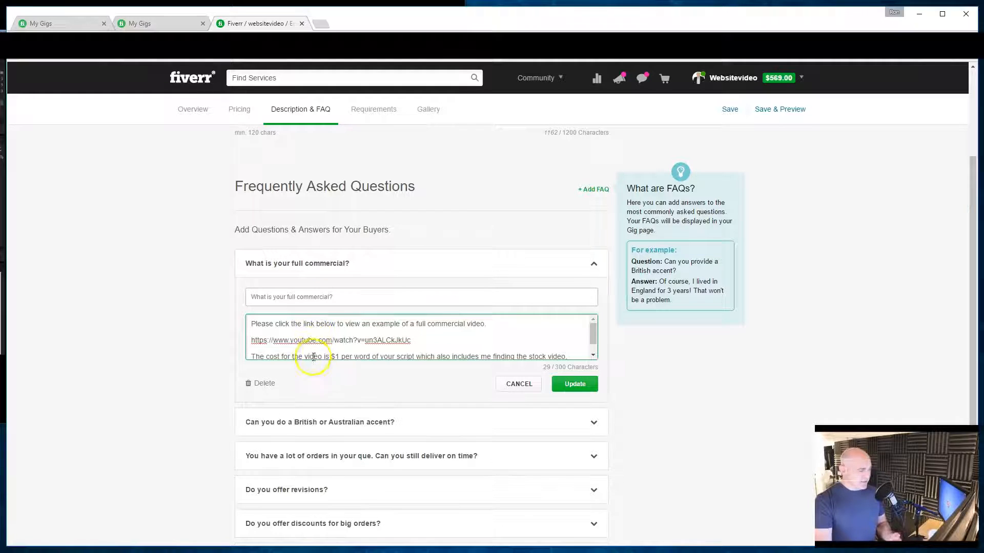
# - Replace the answer's opening sentence with "A full commercial can WOW your customers and increase conversions.", keeping the YouTube link on its own line
pyautogui.doubleClick(257, 324)
pyautogui.moveTo(256, 324); pyautogui.dragTo(493, 328)
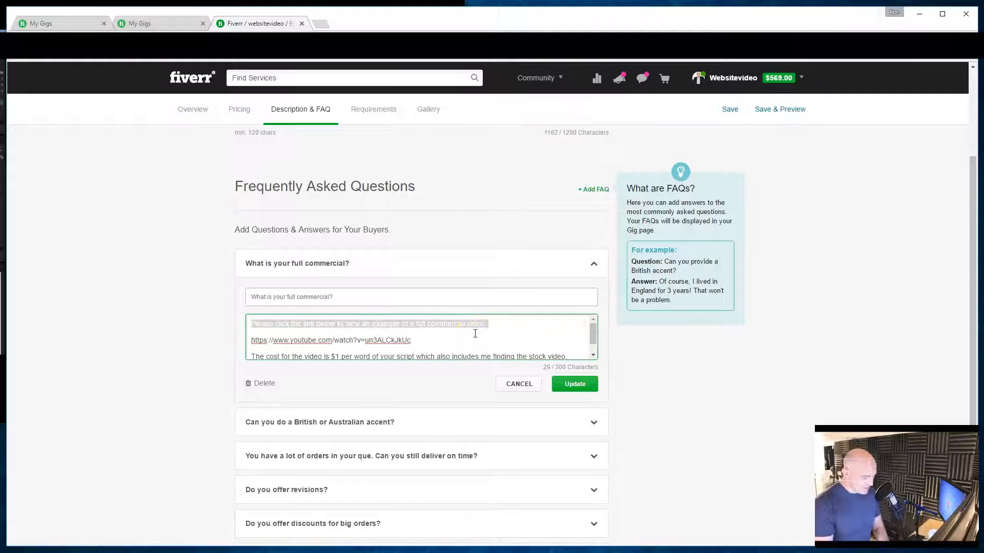
pyautogui.write('A fuhttps://www.youtube.com/watch?v=un3ALCkJkUc')
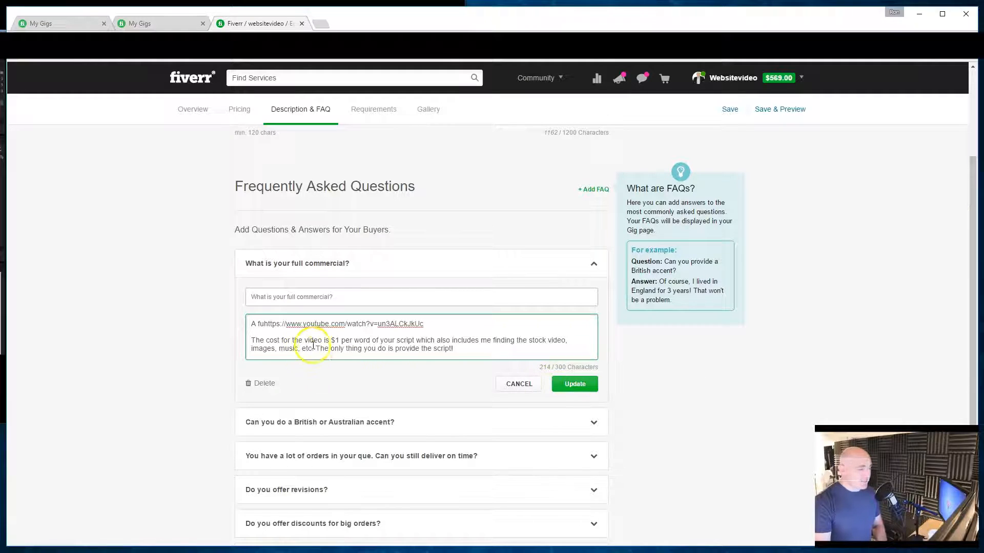
pyautogui.press('Return')
pyautogui.click(265, 325)
pyautogui.write('ll commercial can WOW you')
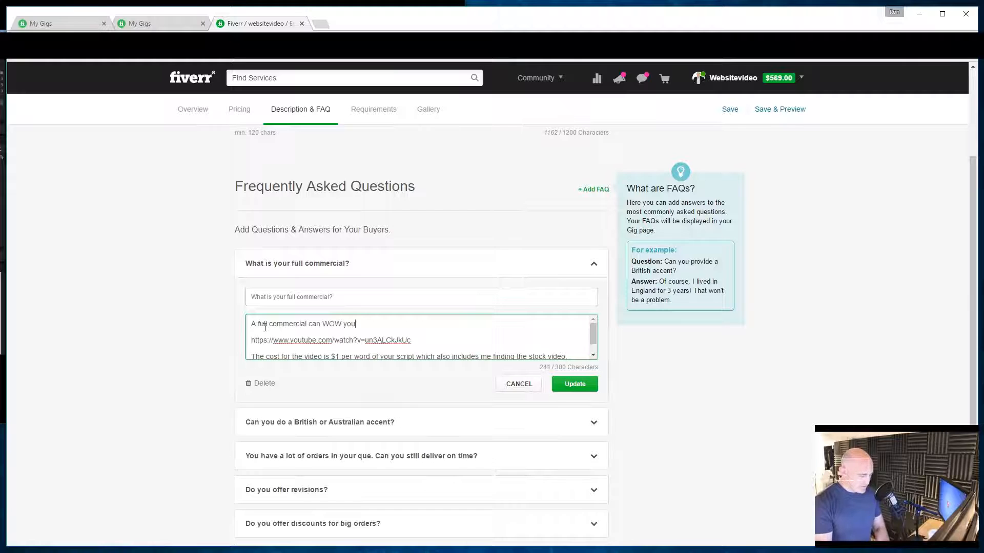
pyautogui.write('r customers and increase')
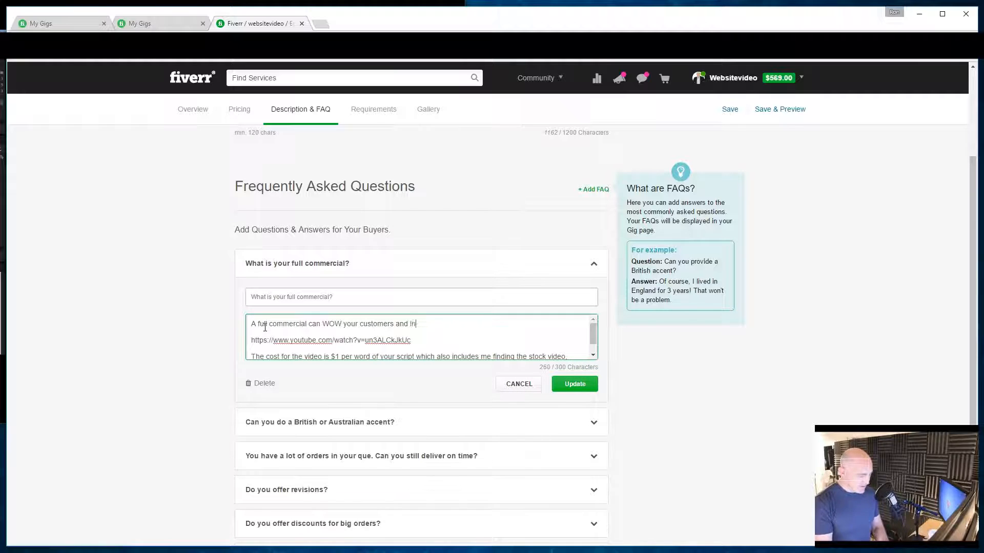
pyautogui.write(' conversions')
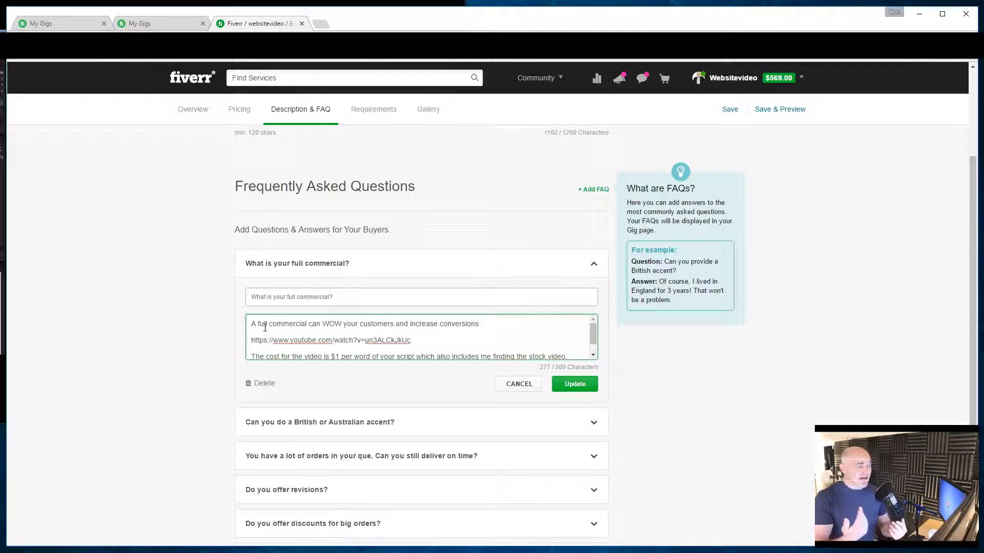
pyautogui.click(336, 357)
pyautogui.write('.')
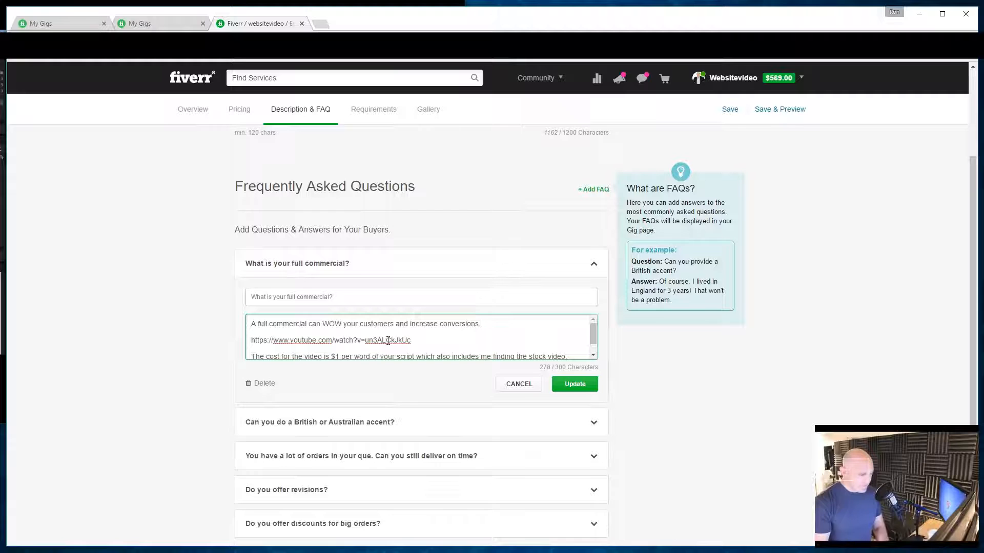
# - Append "Here's an example" to the answer's first line and update the FAQ entry
pyautogui.write(" Here's an example")
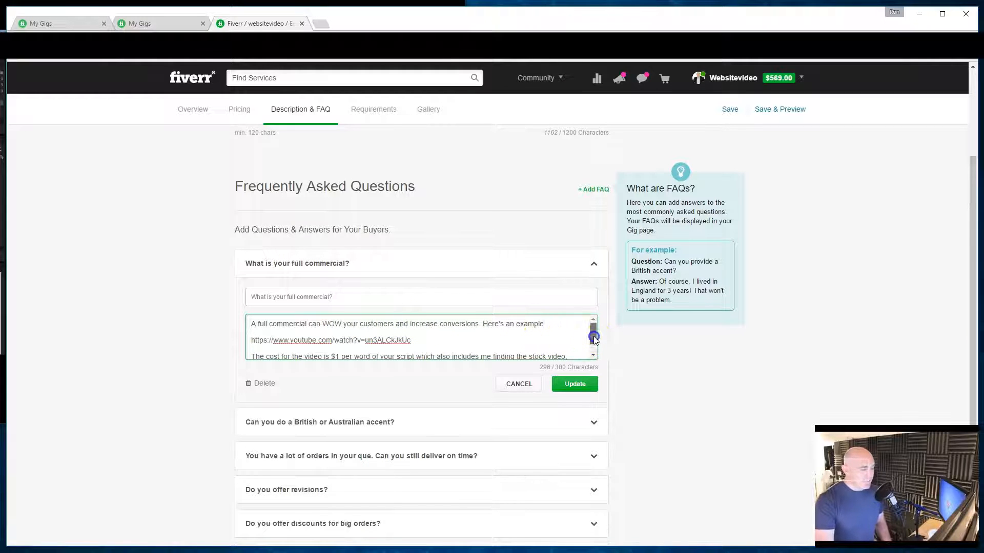
pyautogui.moveTo(593, 336); pyautogui.dragTo(592, 344)
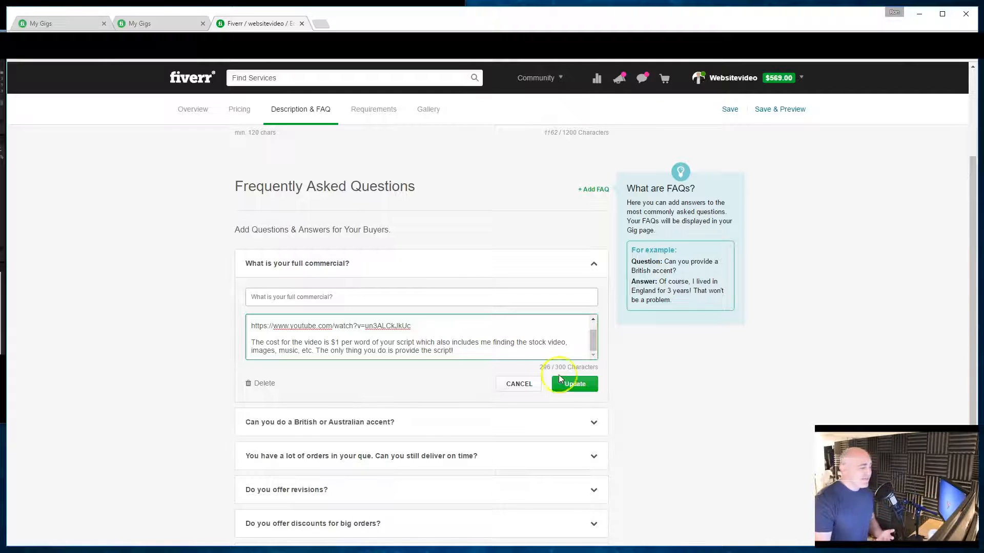
pyautogui.click(510, 358)
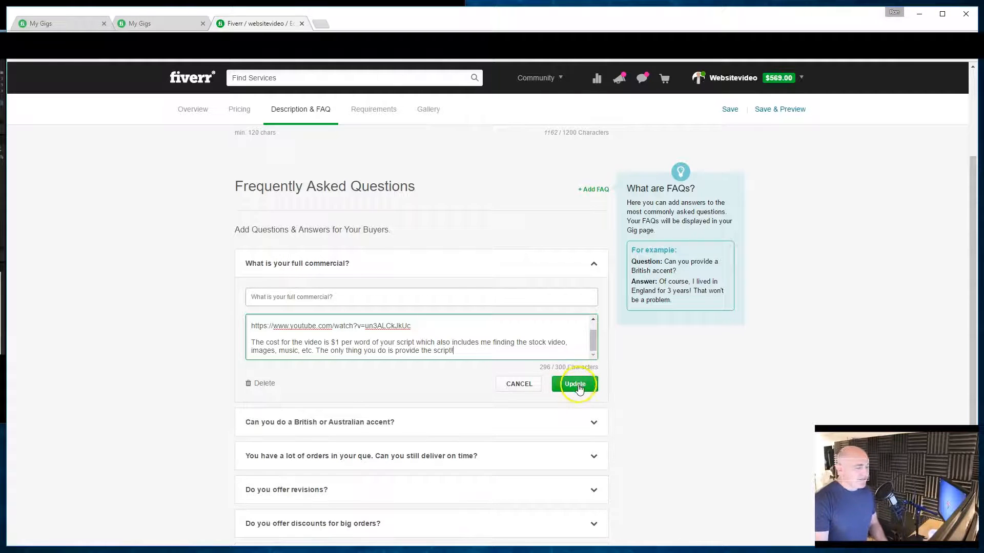
pyautogui.click(574, 384)
# - Review the answers to the FAQs on the full commercial, accents, delivery time, revisions, discounts and images
pyautogui.click(348, 281)
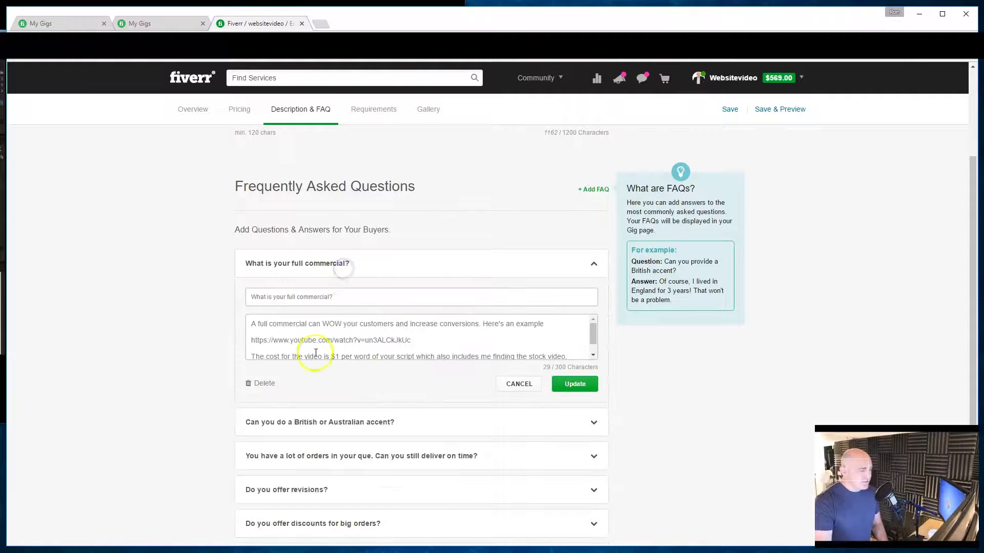
pyautogui.click(326, 276)
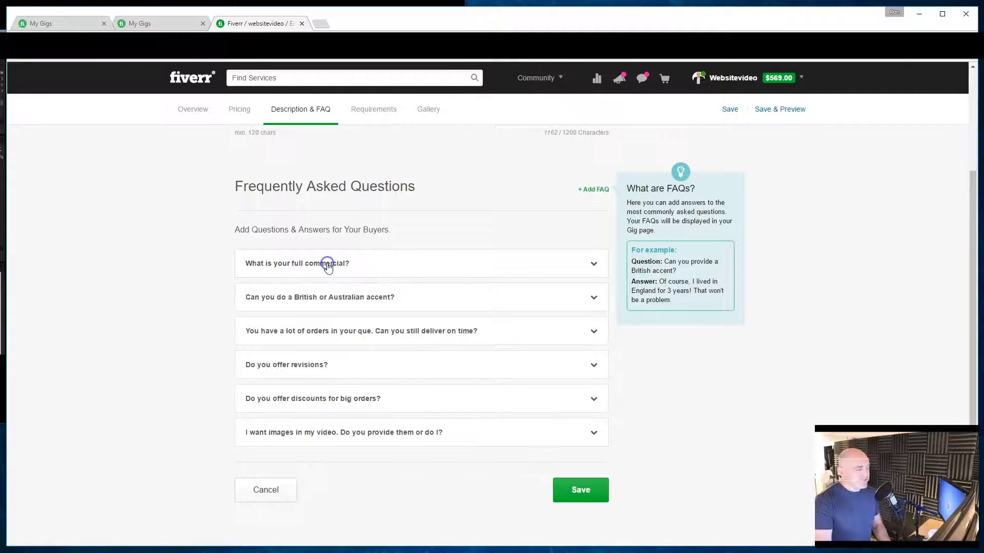
pyautogui.click(315, 301)
pyautogui.click(334, 370)
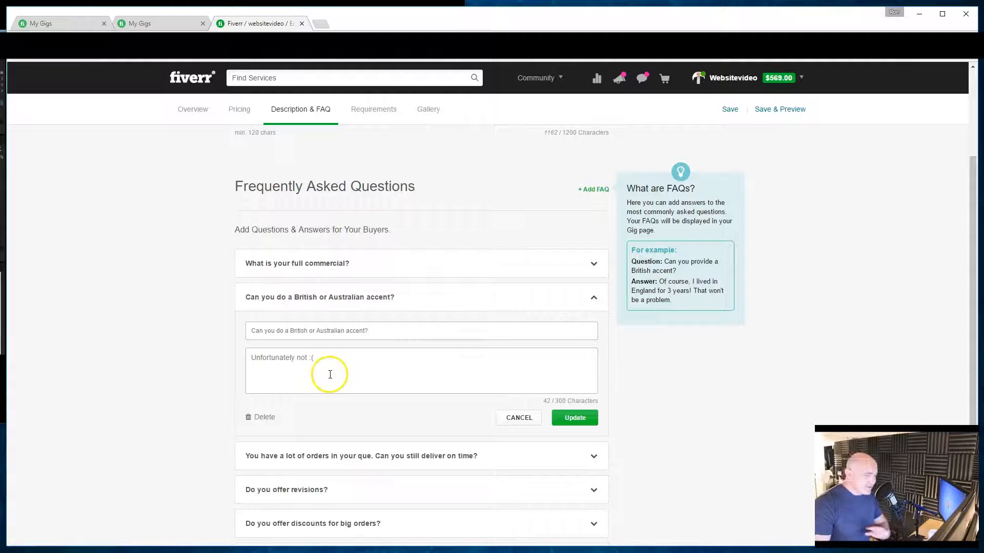
pyautogui.scroll(-4, 338, 402)
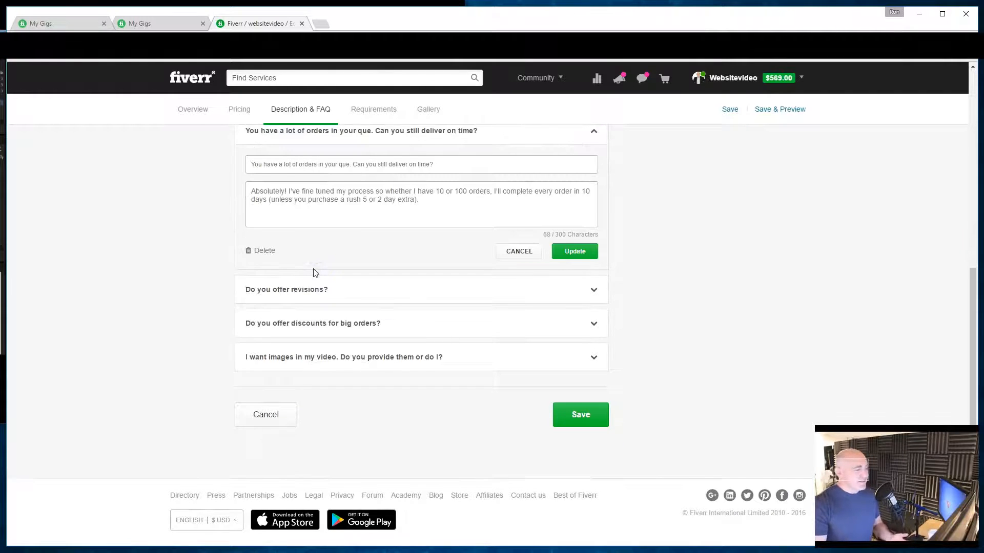
pyautogui.scroll(1, 307, 273)
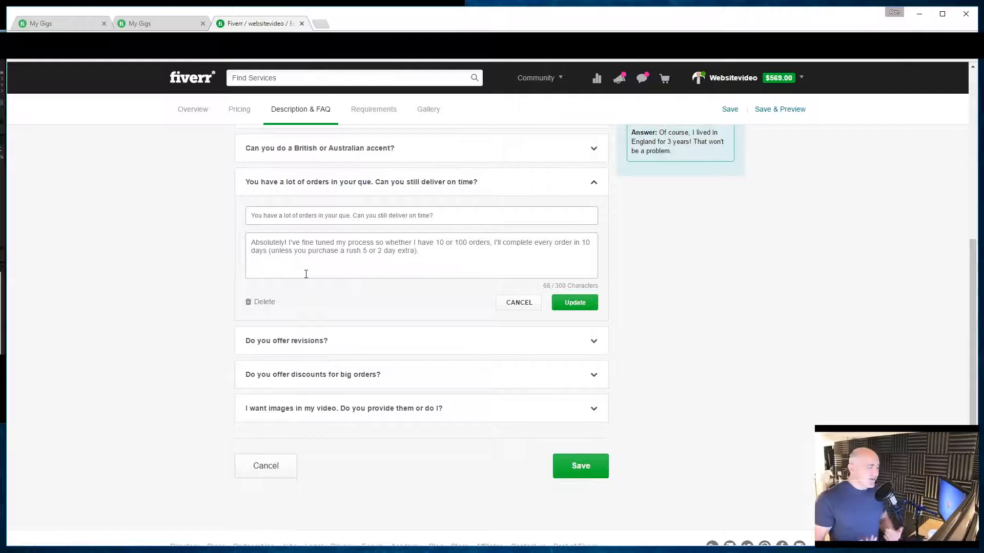
pyautogui.click(320, 340)
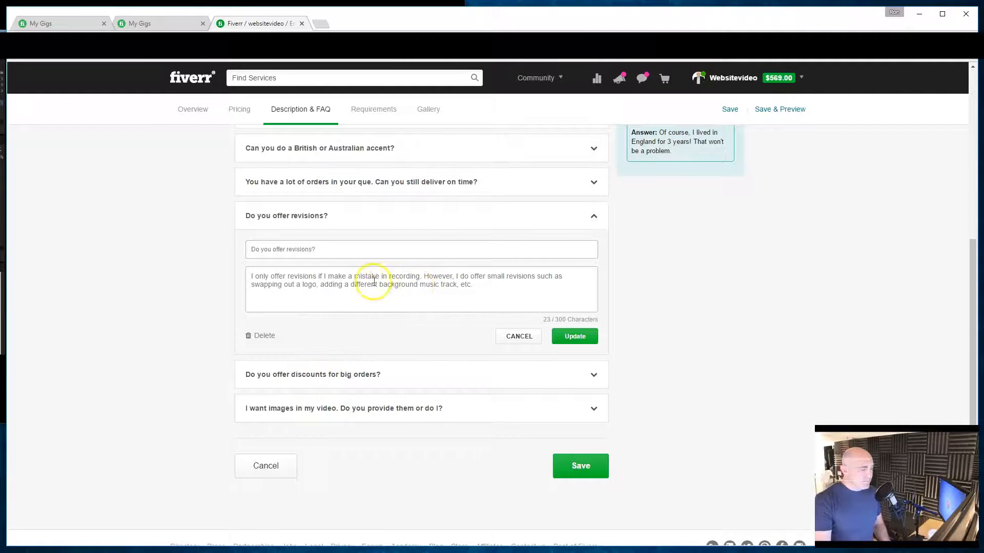
pyautogui.click(270, 380)
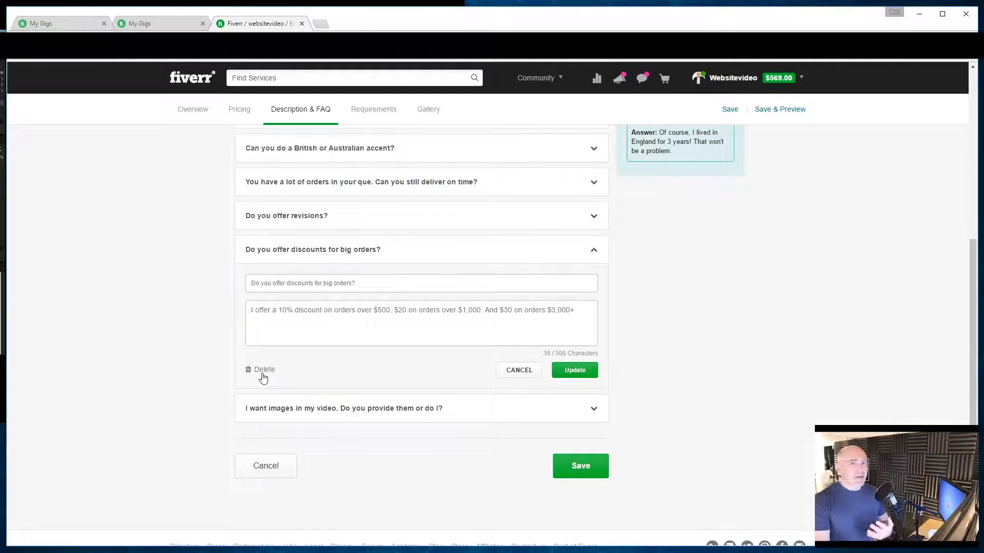
pyautogui.click(304, 410)
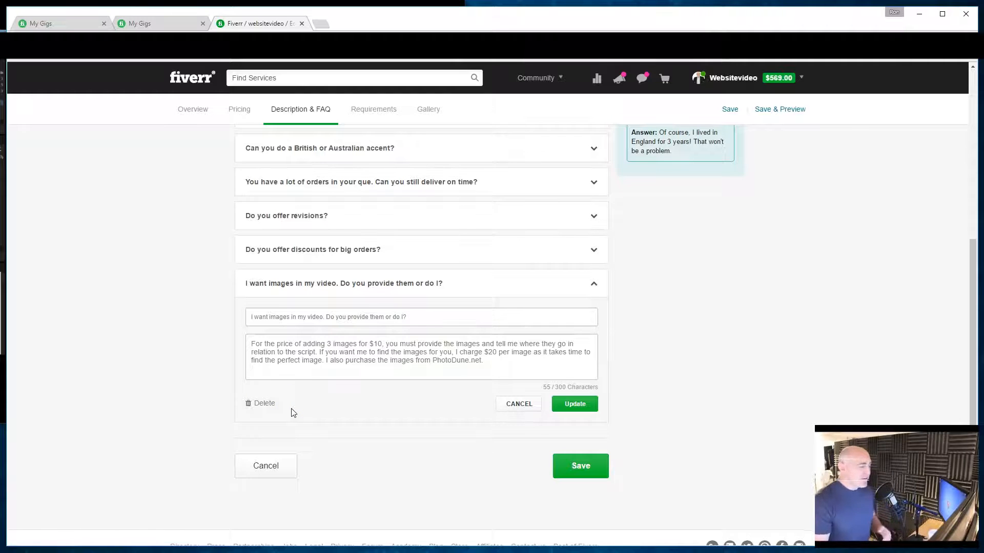
# - Start a new FAQ with the question "Should I include images?" and go to its empty answer
pyautogui.scroll(1, 340, 382)
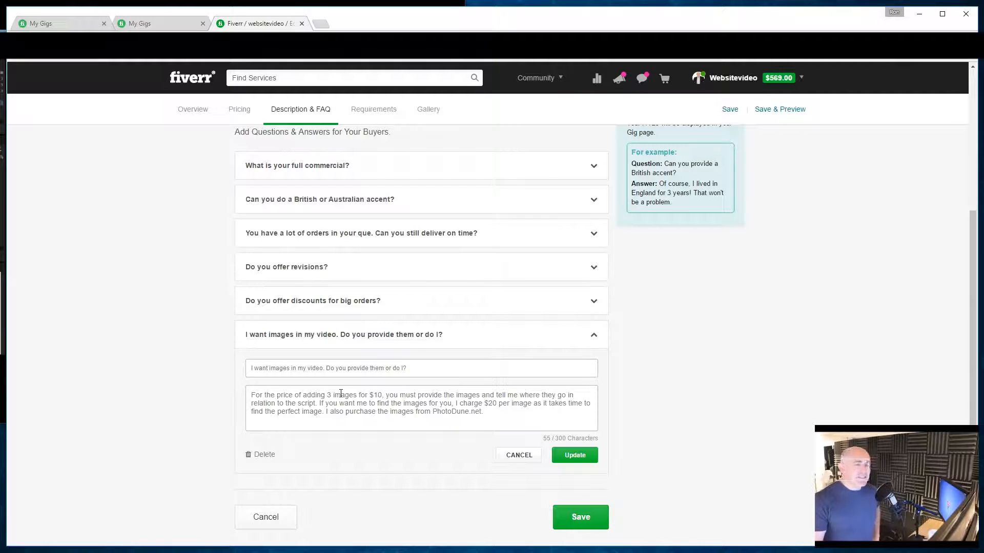
pyautogui.scroll(2, 439, 262)
pyautogui.click(593, 193)
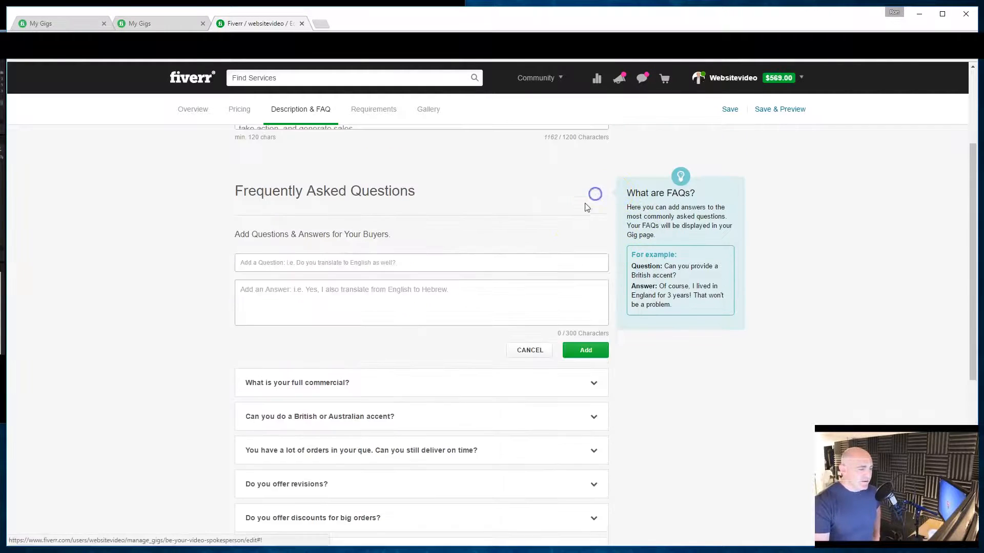
pyautogui.click(345, 271)
pyautogui.write('Should I in')
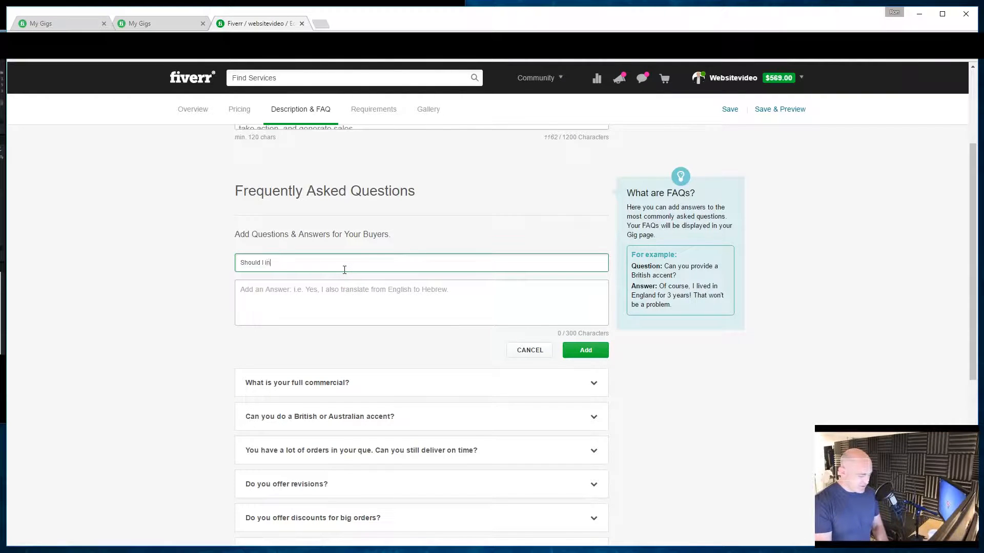
pyautogui.write('clude images?')
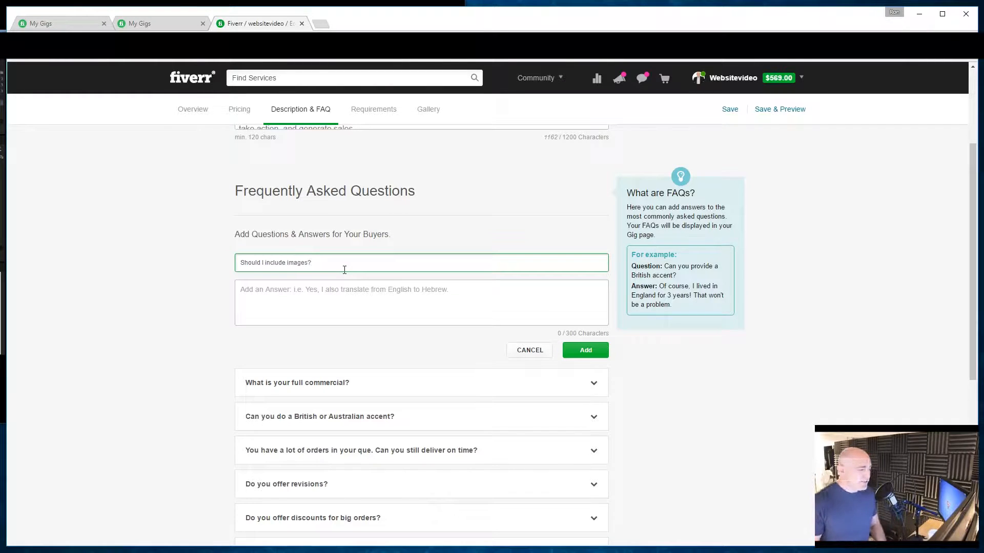
pyautogui.click(376, 308)
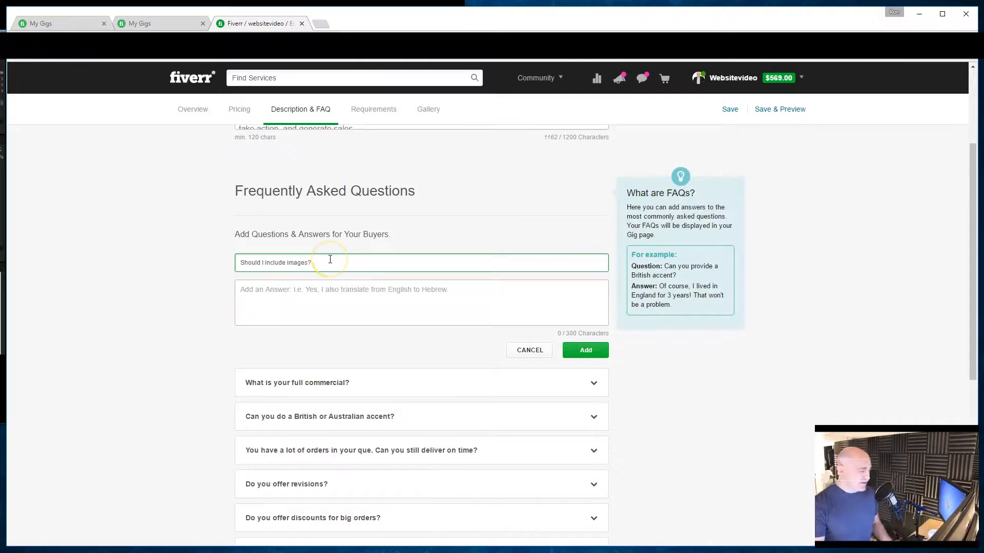
pyautogui.click(331, 289)
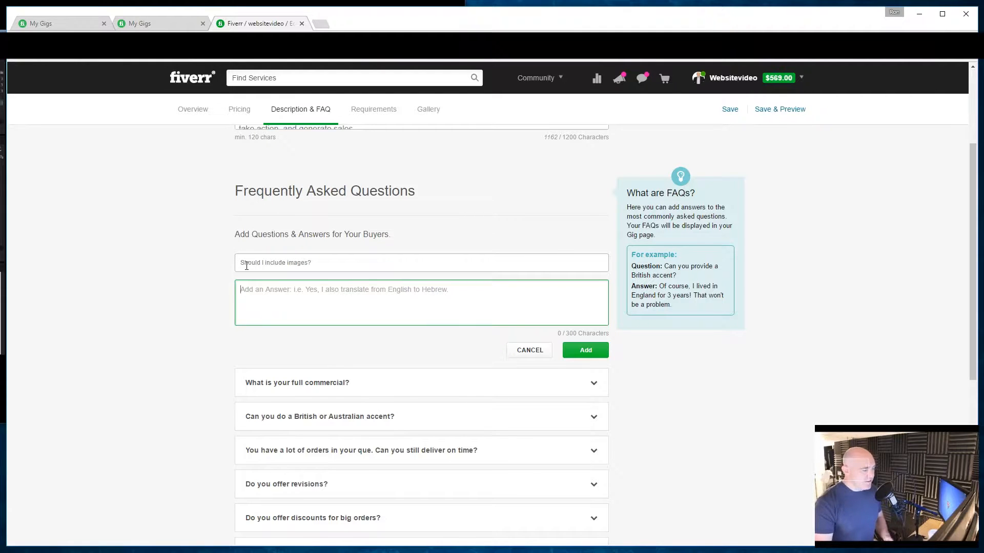
# - Review the existing answers to the FAQs about images in the video and the full commercial
pyautogui.scroll(-3, 251, 289)
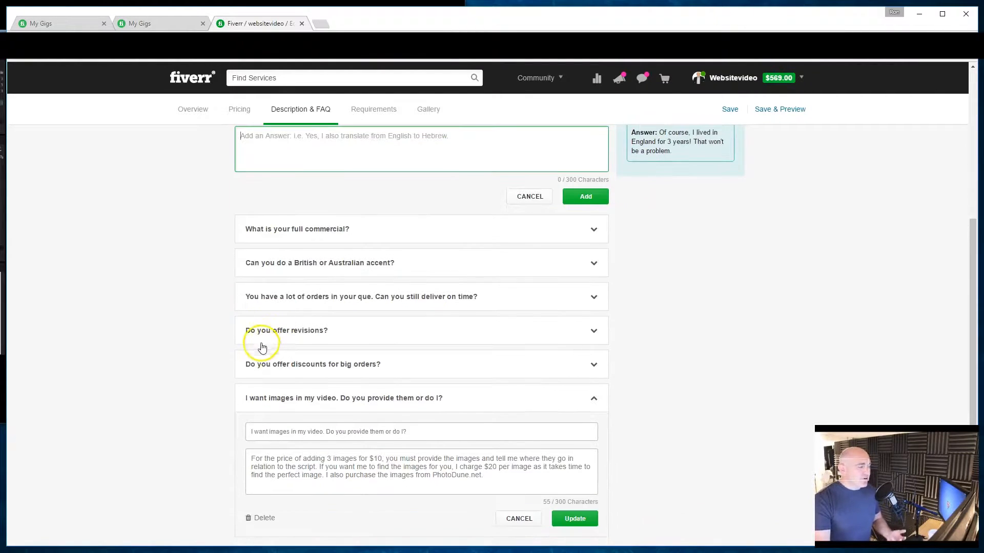
pyautogui.scroll(-1, 264, 359)
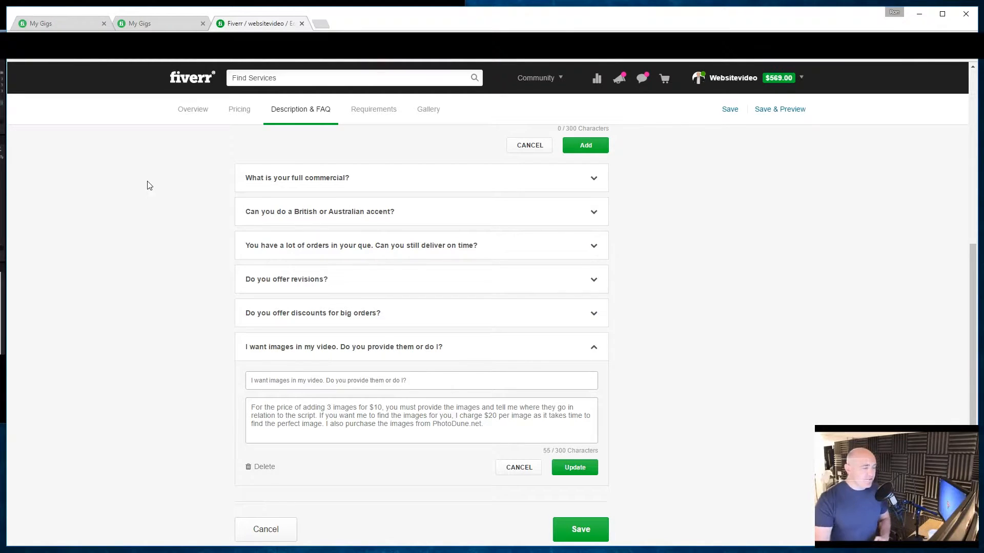
pyautogui.click(260, 178)
pyautogui.click(318, 241)
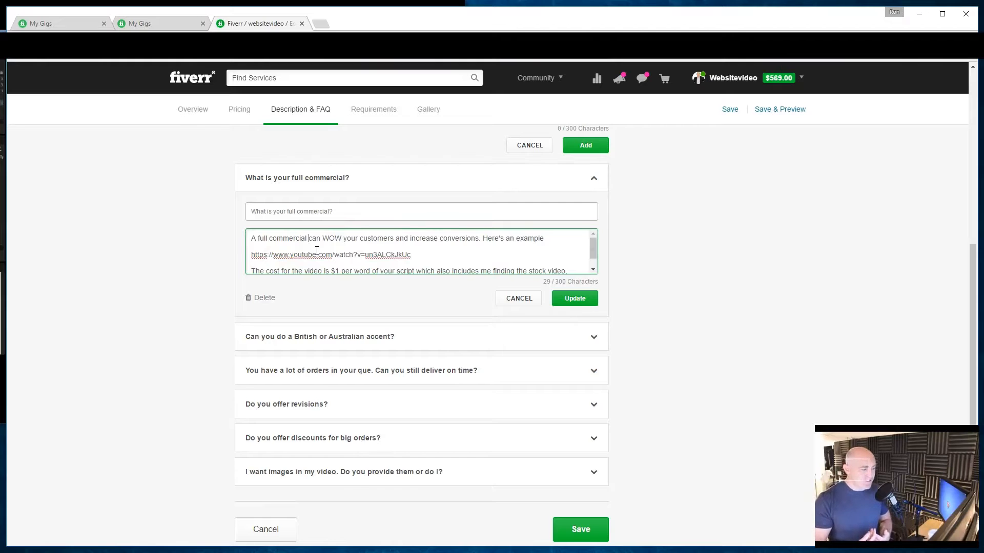
# - Open the "Can you do a British or Australian accent?" FAQ and select its entire answer text
pyautogui.click(303, 336)
pyautogui.moveTo(319, 277); pyautogui.dragTo(236, 288)
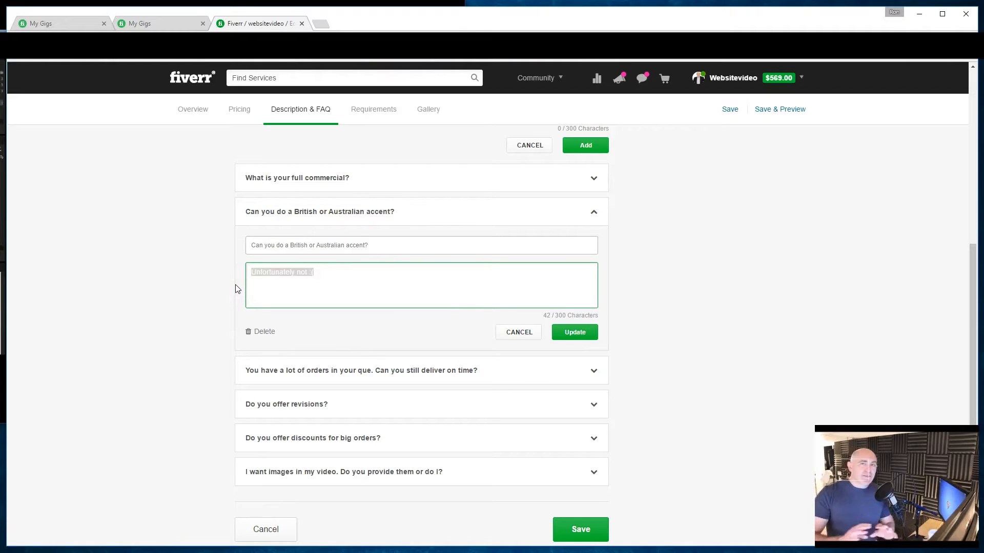